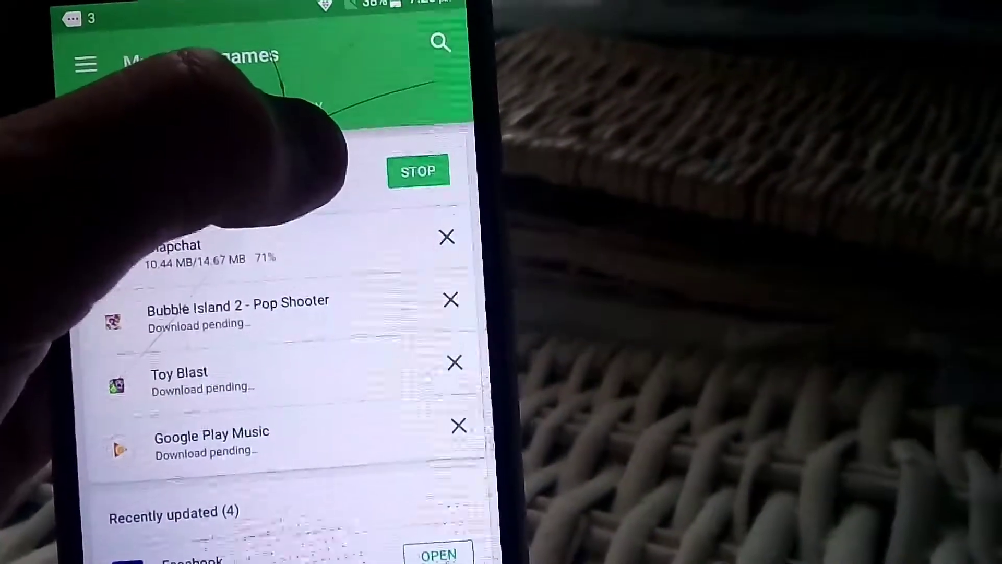
pyautogui.click(83, 55)
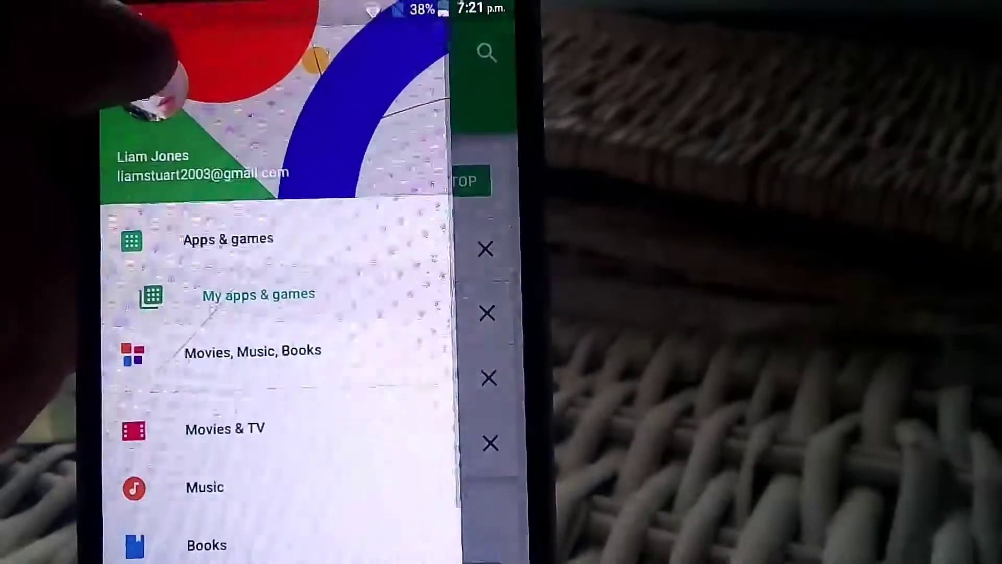
pyautogui.click(266, 261)
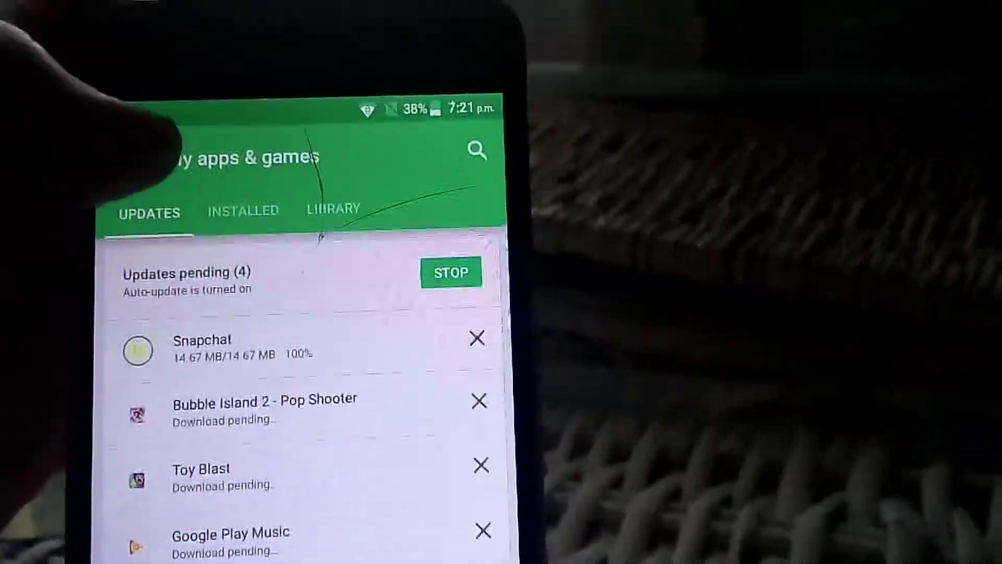
pyautogui.click(257, 363)
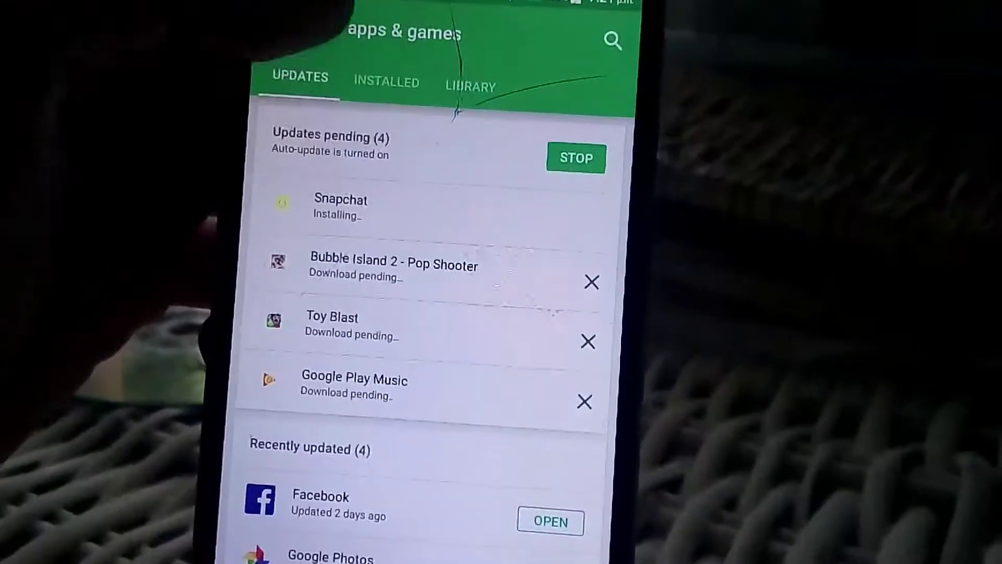